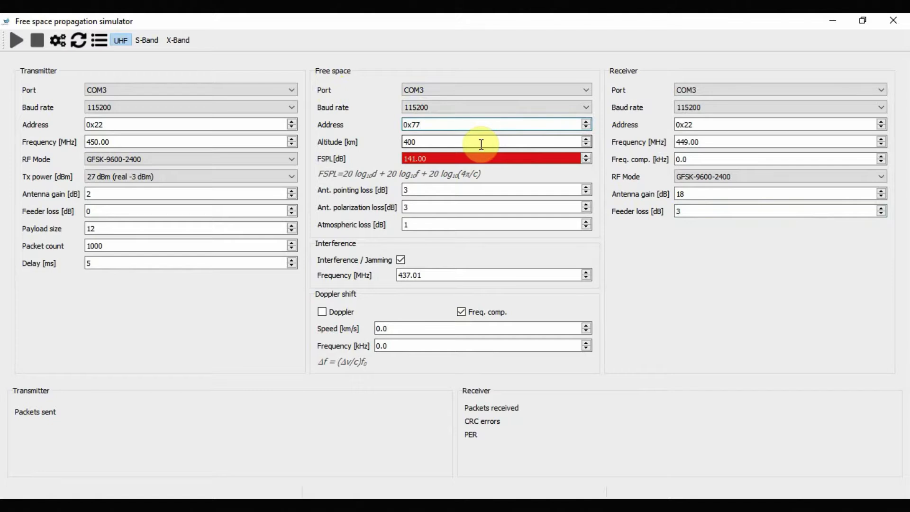
Set the free-space altitude to 200 km.
{"action": "double_click", "coordinate": [409, 142]}
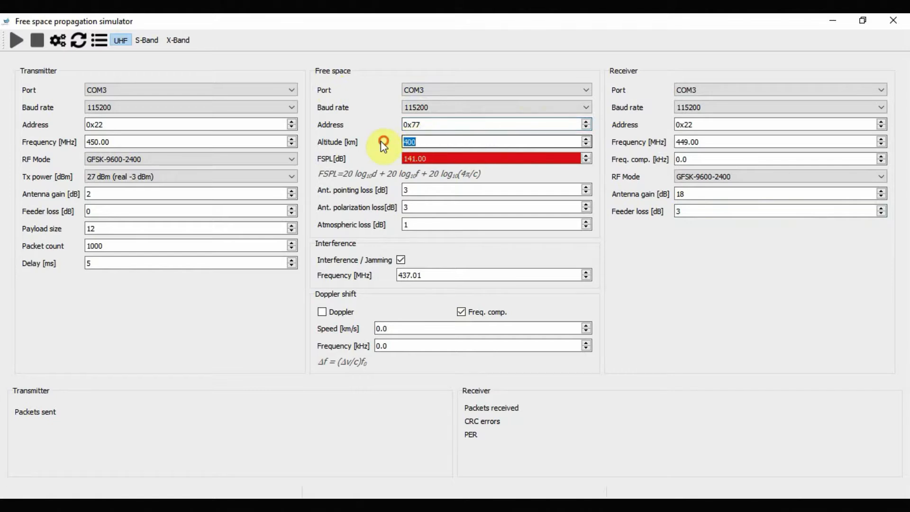
{"action": "left_click", "coordinate": [423, 142]}
{"action": "key", "text": "BackSpace"}
{"action": "key", "text": "BackSpace"}
{"action": "key", "text": "BackSpace"}
{"action": "type", "text": "200"}
Set the free-space altitude to 600 km, trying 70 km first.
{"action": "key", "text": "BackSpace"}
{"action": "key", "text": "BackSpace"}
{"action": "key", "text": "BackSpace"}
{"action": "type", "text": "70"}
{"action": "key", "text": "BackSpace"}
{"action": "key", "text": "BackSpace"}
{"action": "type", "text": "60"}
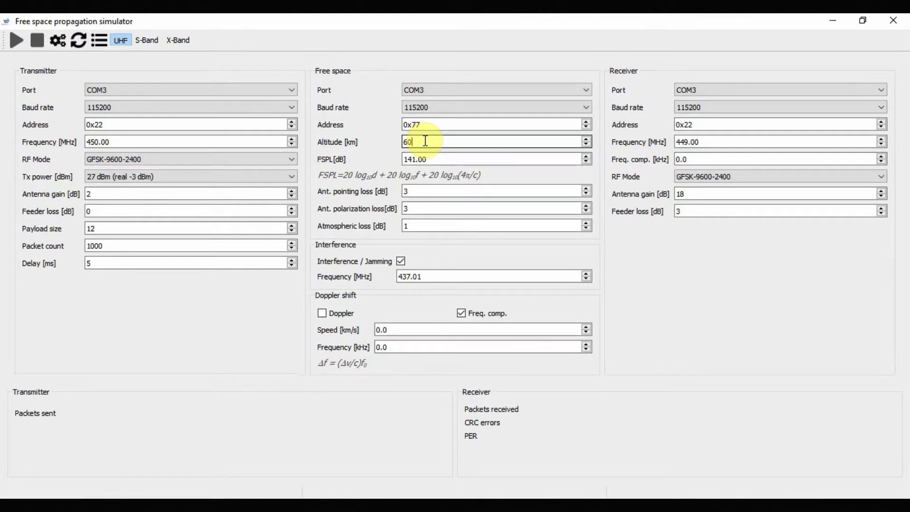
{"action": "type", "text": "00"}
Change the free-space altitude back to 200 km.
{"action": "key", "text": "BackSpace"}
{"action": "key", "text": "BackSpace"}
{"action": "key", "text": "BackSpace"}
{"action": "type", "text": "200"}
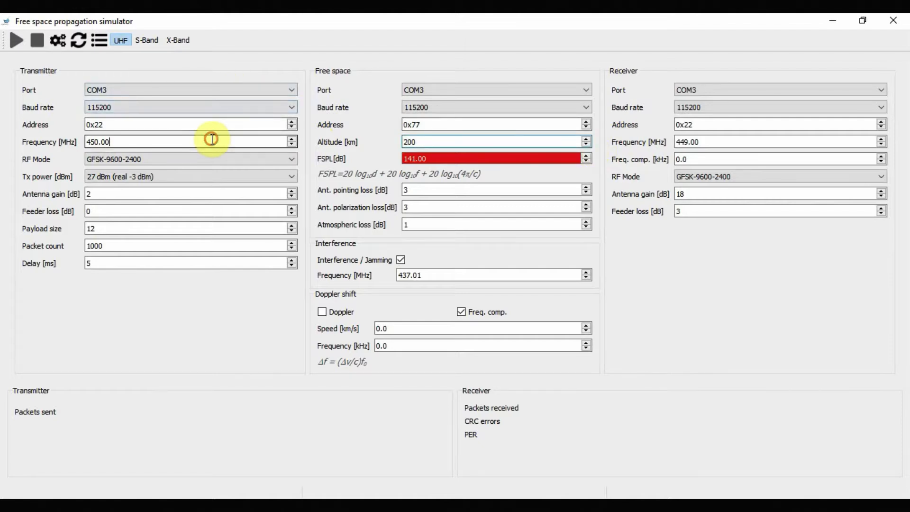
Set the free-space path loss (FSPL) to 141.00 dB, trying 140.00 dB first.
{"action": "left_click", "coordinate": [370, 156]}
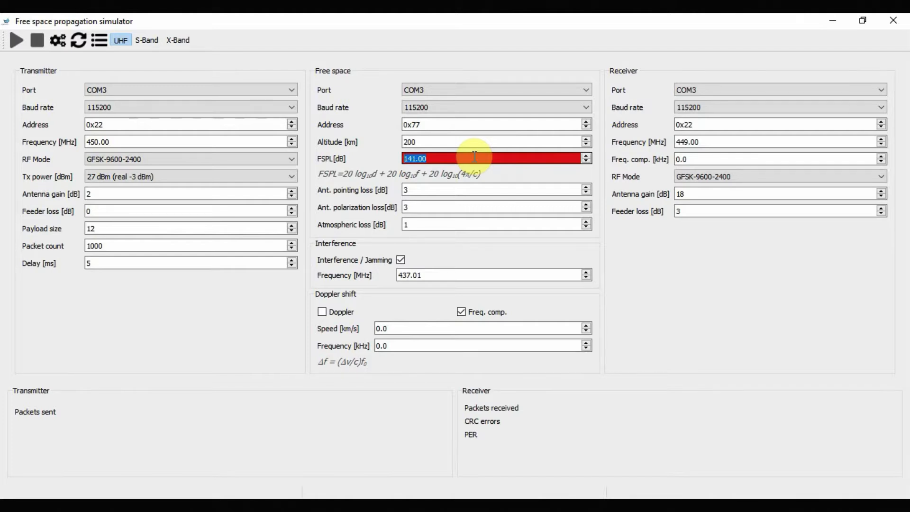
{"action": "type", "text": "140.00"}
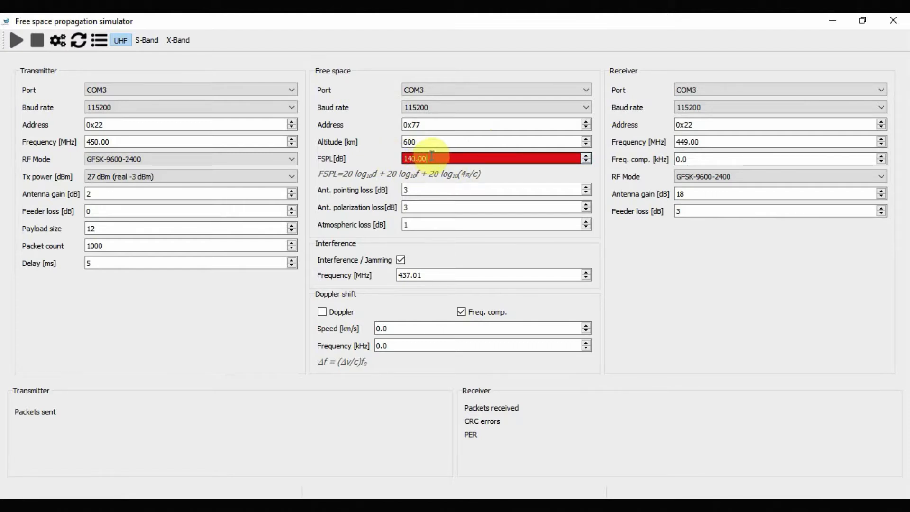
{"action": "left_click", "coordinate": [416, 158]}
{"action": "key", "text": "BackSpace"}
{"action": "type", "text": "1"}
Lower the free-space path loss (FSPL) to 139 dB.
{"action": "left_click", "coordinate": [495, 158]}
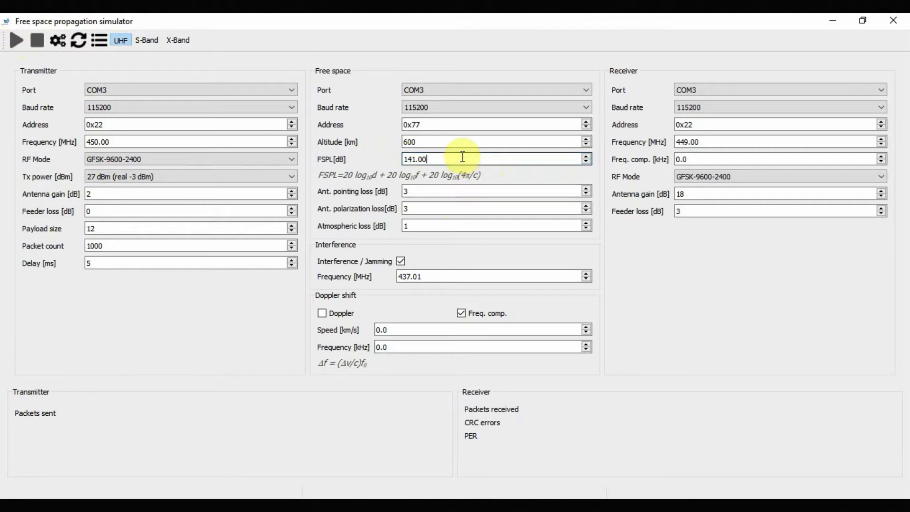
{"action": "key", "text": "BackSpace"}
{"action": "key", "text": "BackSpace"}
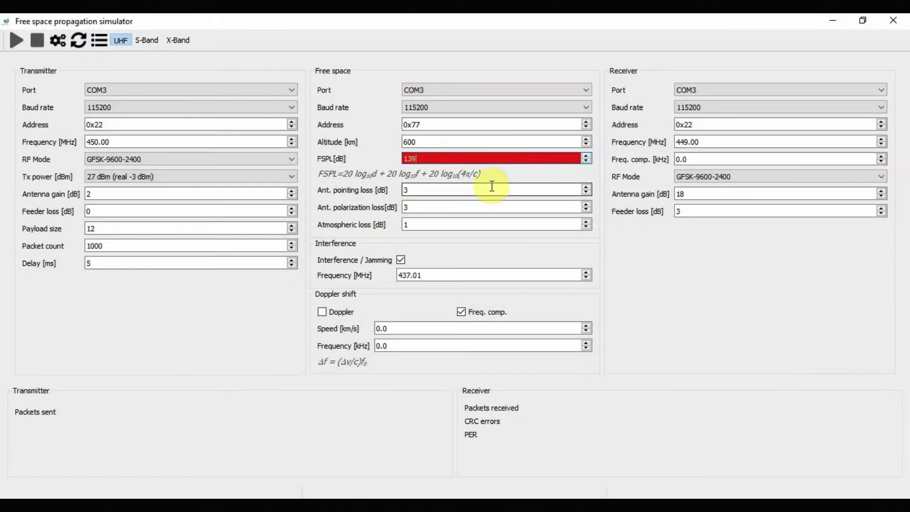
Lower the antenna pointing loss to 1 dB and return it to 3 dB.
{"action": "left_click", "coordinate": [491, 188]}
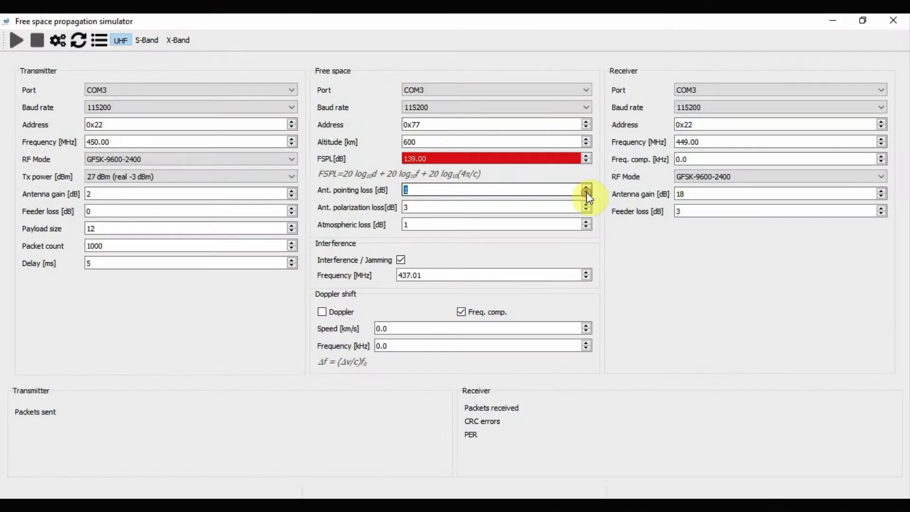
{"action": "left_click", "coordinate": [582, 192]}
{"action": "left_click", "coordinate": [588, 187]}
{"action": "left_click", "coordinate": [587, 187]}
{"action": "type", "text": "3"}
Try a lower antenna polarization loss and return it to 3 dB.
{"action": "left_click", "coordinate": [433, 207]}
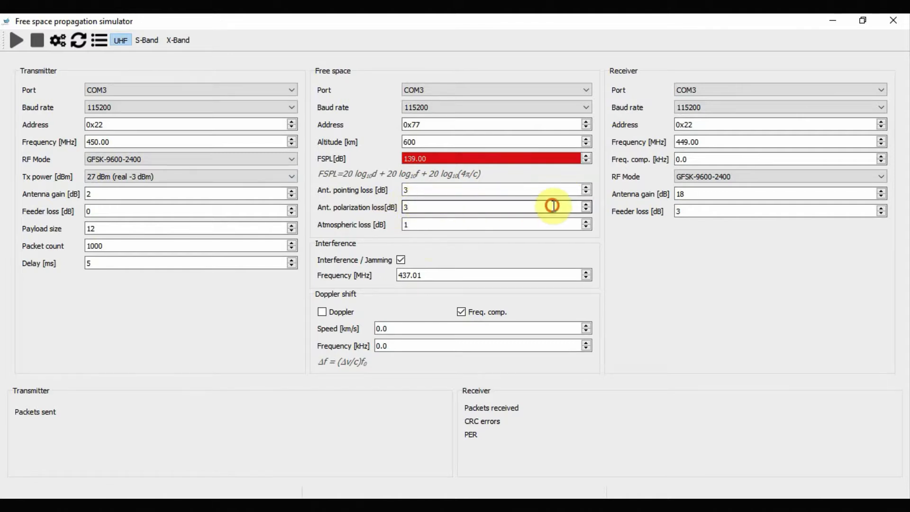
{"action": "left_click", "coordinate": [585, 209]}
{"action": "left_click", "coordinate": [586, 209]}
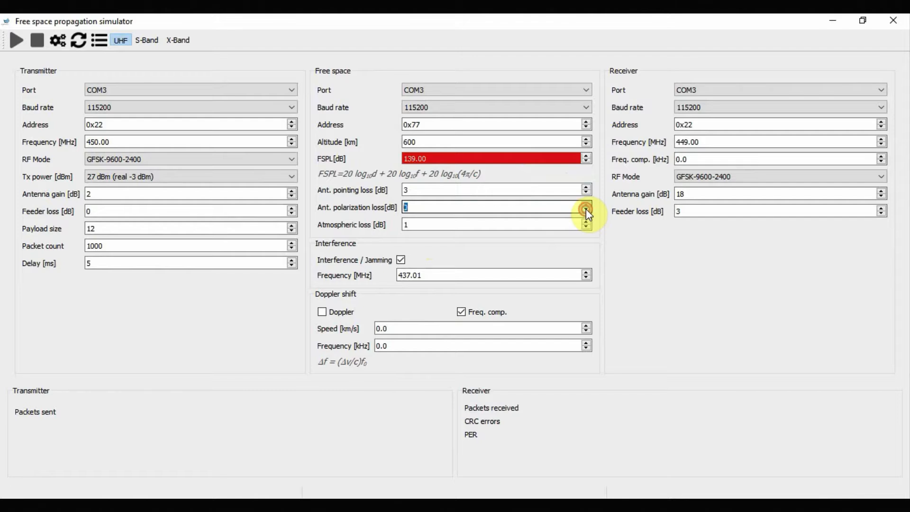
{"action": "left_click", "coordinate": [586, 209]}
{"action": "left_click", "coordinate": [571, 207]}
{"action": "left_click", "coordinate": [589, 202]}
{"action": "left_click", "coordinate": [577, 205]}
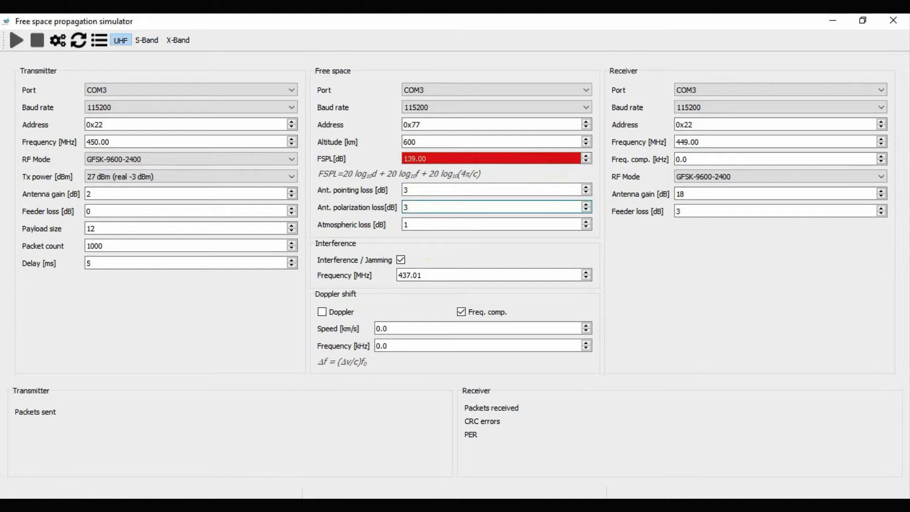
Switch the simulation to the S-Band preset and set the atmospheric loss to 3 dB.
{"action": "left_click", "coordinate": [488, 223]}
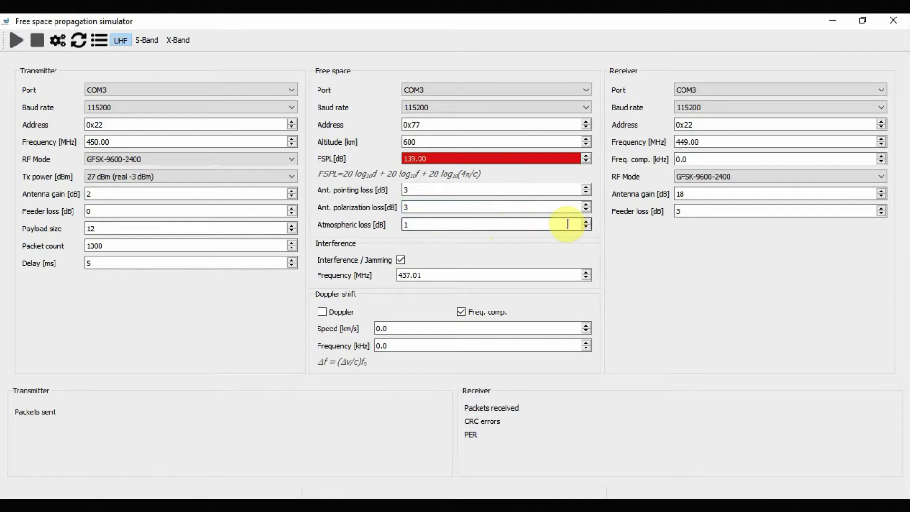
{"action": "left_click", "coordinate": [586, 228]}
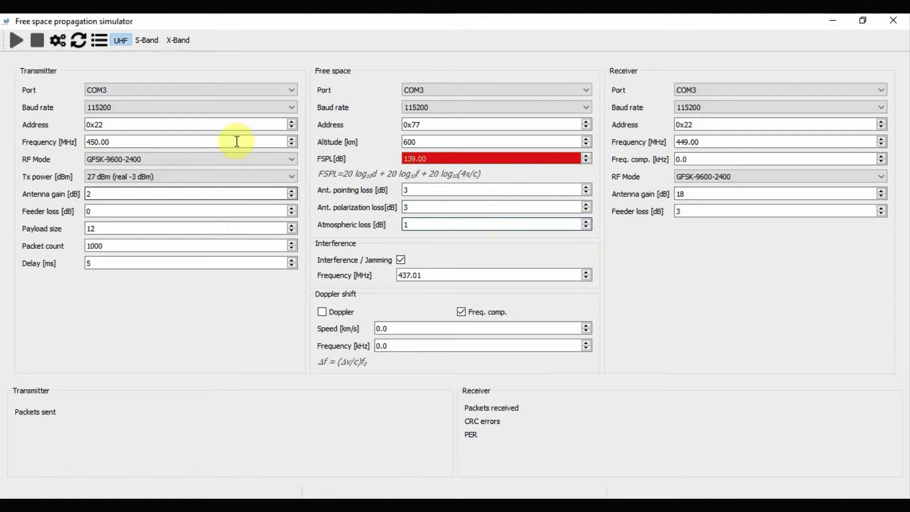
{"action": "left_click", "coordinate": [147, 42]}
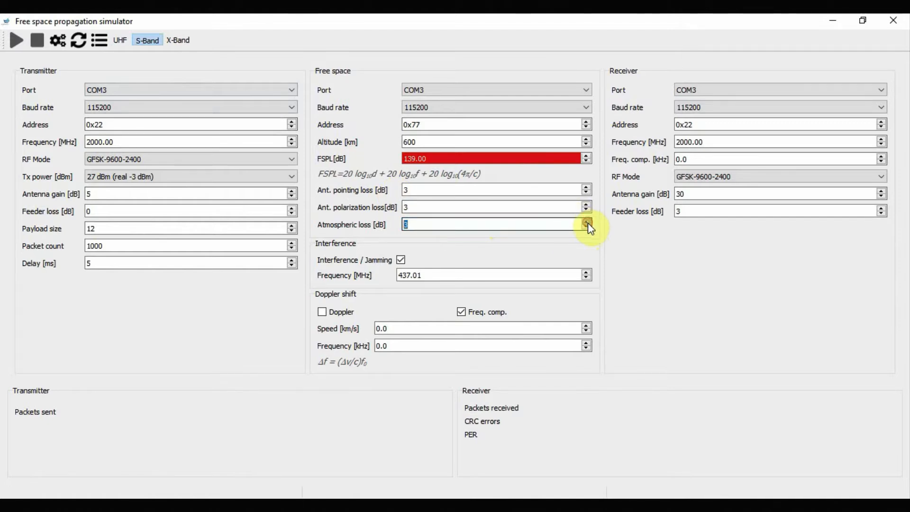
{"action": "left_click", "coordinate": [429, 225]}
Switch to the X-Band preset, return to UHF, and set the atmospheric loss to 1 dB.
{"action": "left_click", "coordinate": [180, 42]}
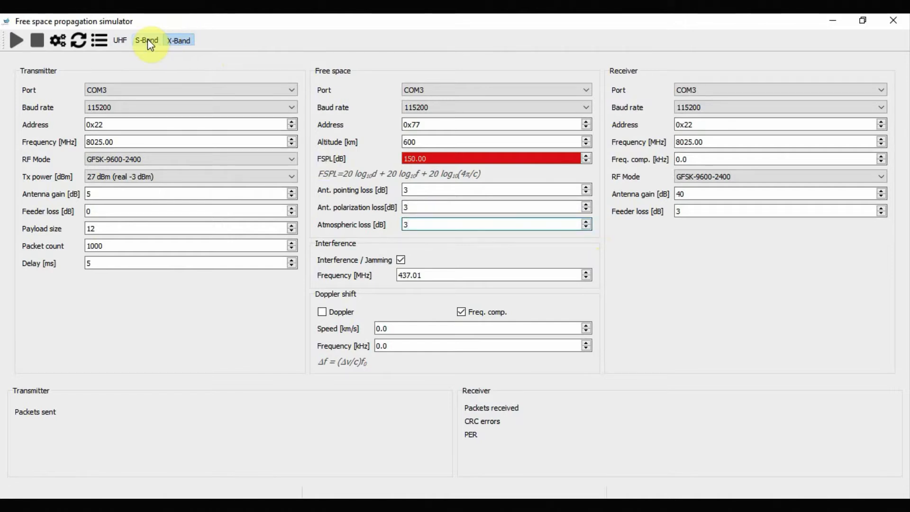
{"action": "left_click", "coordinate": [121, 41]}
{"action": "double_click", "coordinate": [414, 223]}
{"action": "type", "text": "1"}
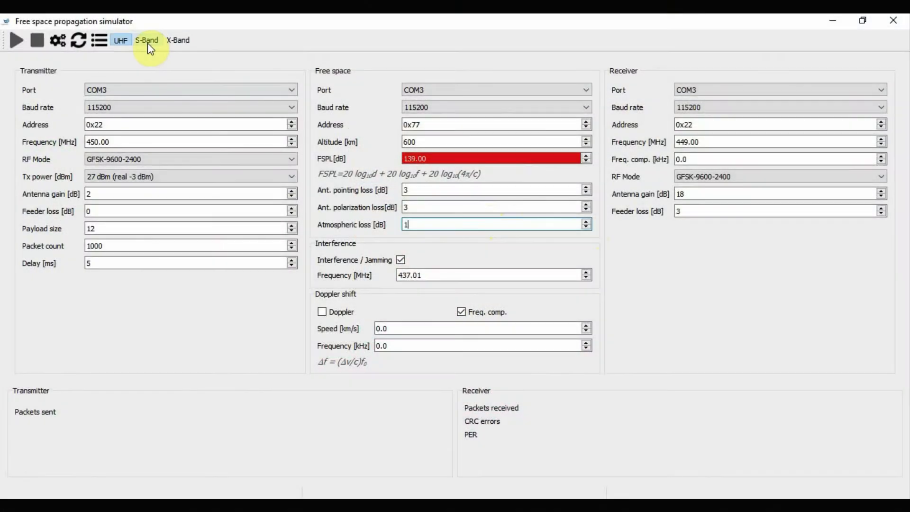
Select the S-Band preset with 3 dB atmospheric loss, followed by the X-Band preset.
{"action": "left_click", "coordinate": [147, 40]}
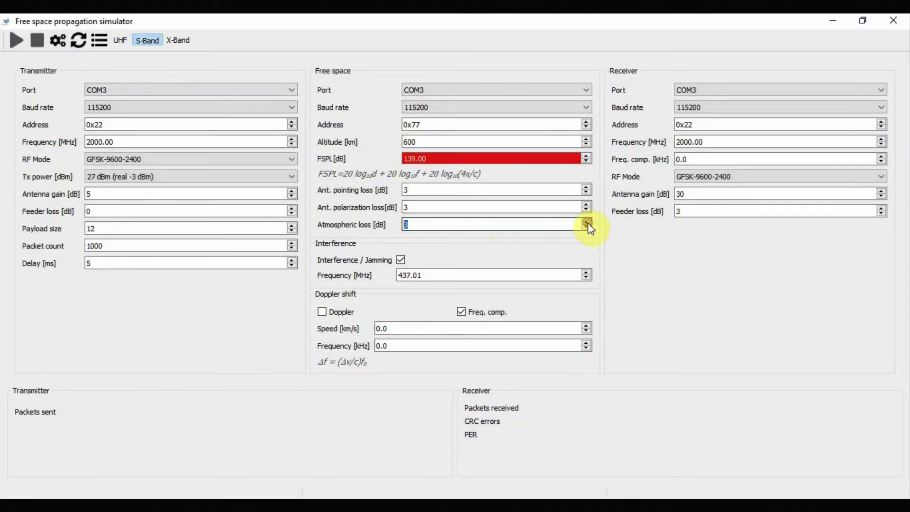
{"action": "left_click", "coordinate": [550, 222]}
{"action": "left_click", "coordinate": [181, 44]}
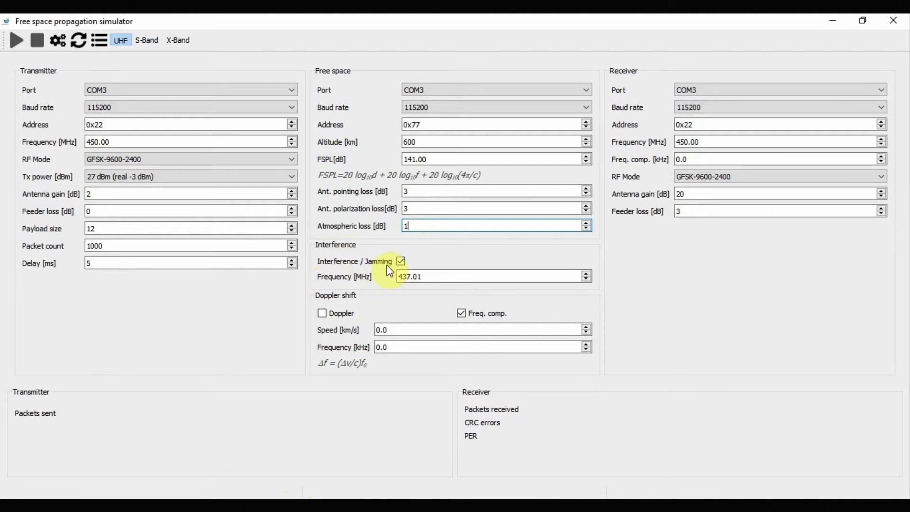
Turn Interference / Jamming off and on again, and lower its frequency to 431.01 MHz before raising it.
{"action": "left_click", "coordinate": [402, 262]}
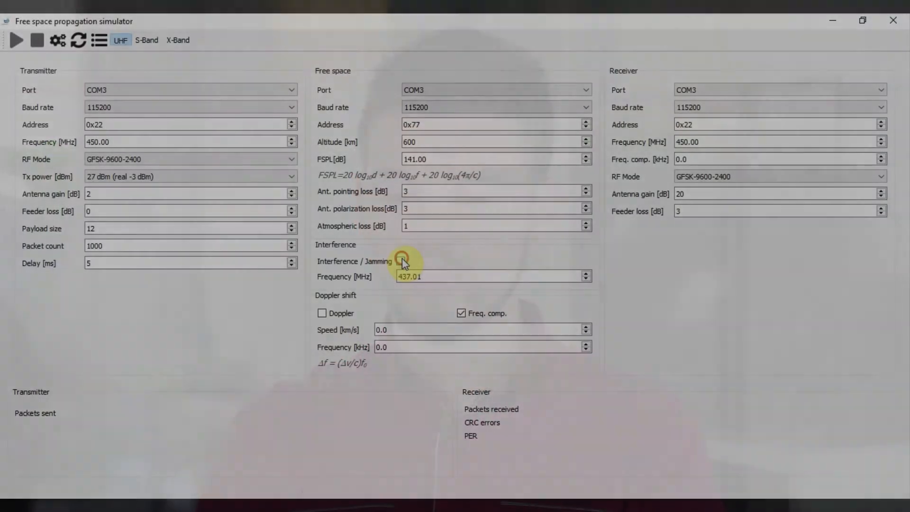
{"action": "left_click", "coordinate": [401, 261]}
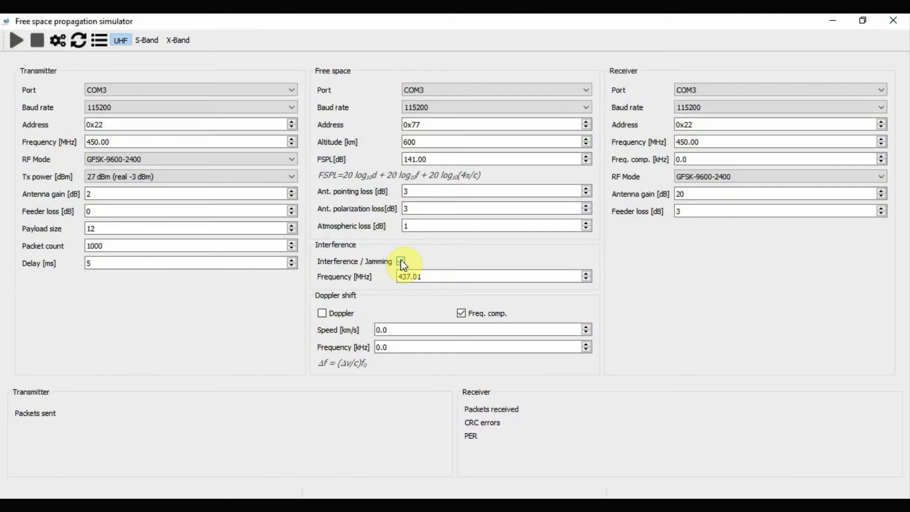
{"action": "left_click", "coordinate": [433, 279]}
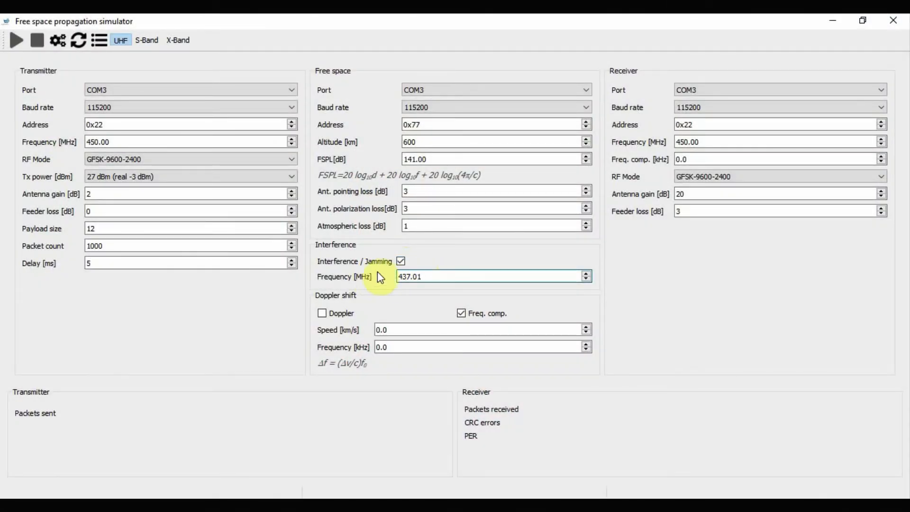
{"action": "left_click", "coordinate": [587, 280]}
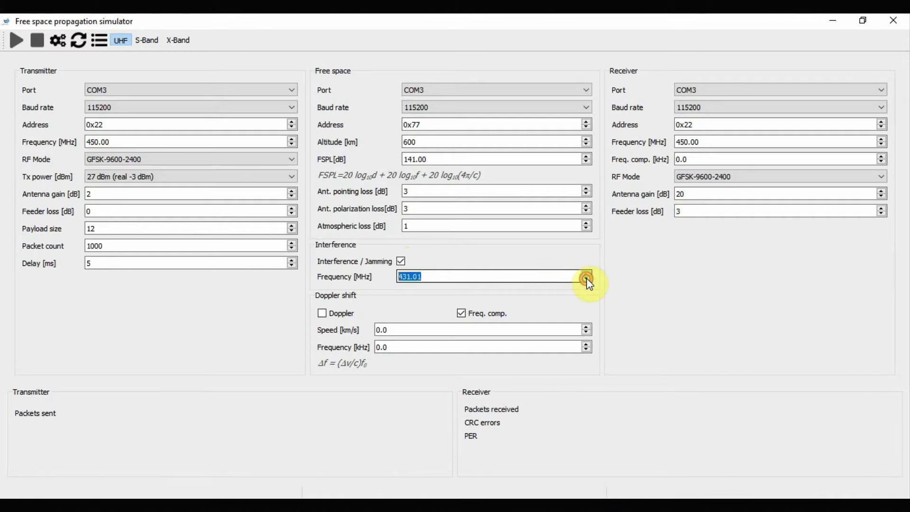
{"action": "left_click", "coordinate": [587, 280]}
{"action": "left_click", "coordinate": [586, 273]}
{"action": "left_click", "coordinate": [586, 273]}
{"action": "left_click", "coordinate": [428, 274]}
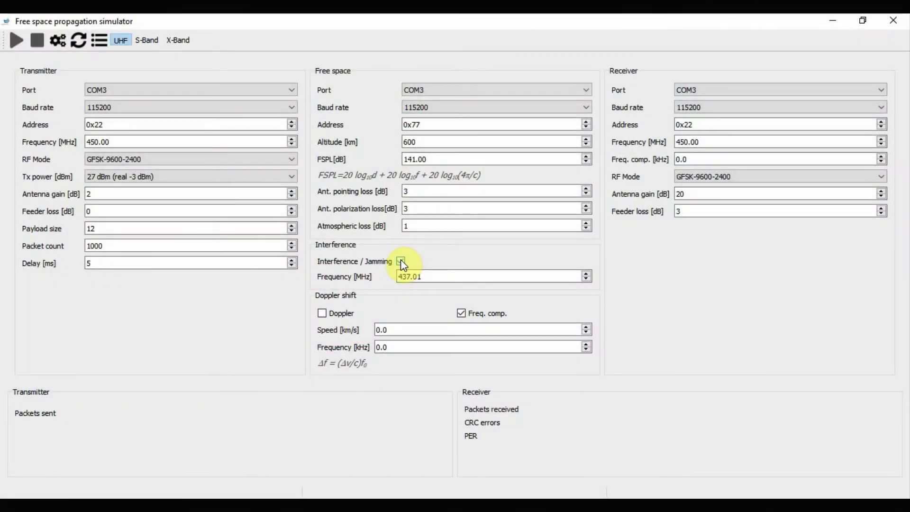
Enable Interference / Jamming and raise its frequency to 450.00 MHz.
{"action": "left_click", "coordinate": [401, 262]}
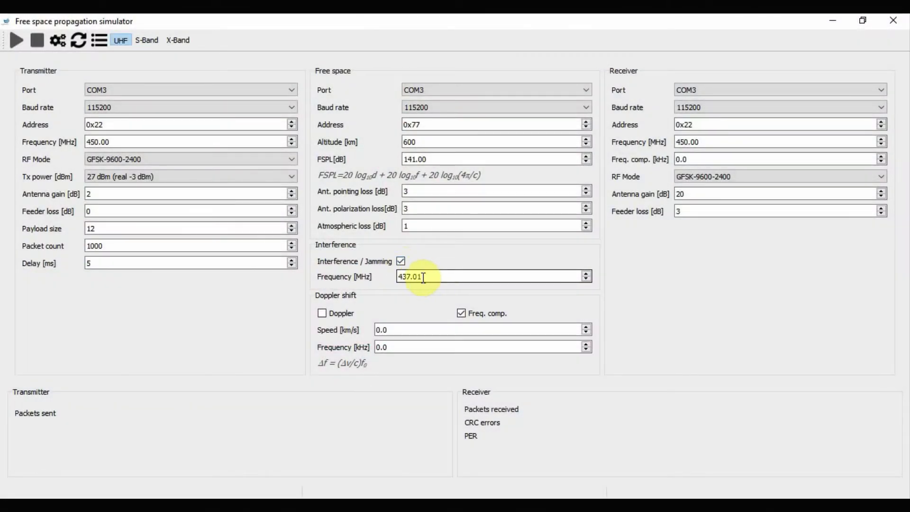
{"action": "left_click", "coordinate": [587, 279]}
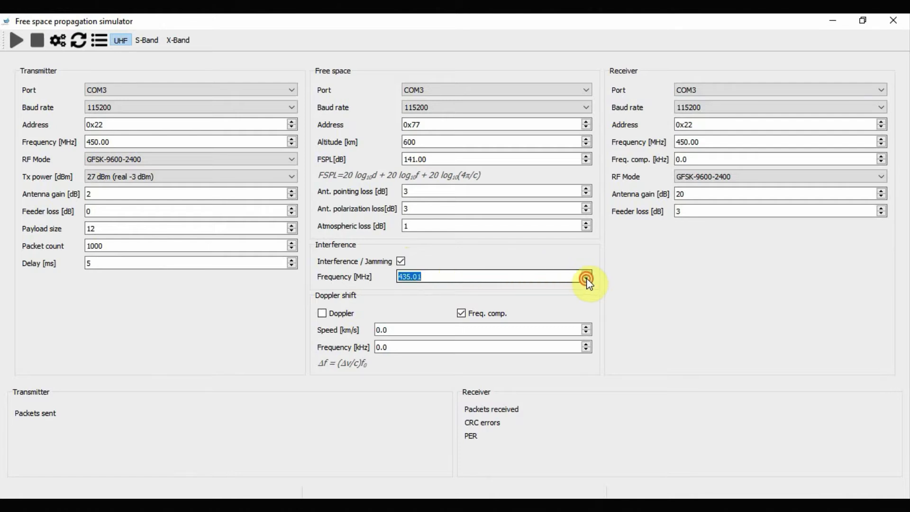
{"action": "left_click", "coordinate": [587, 279]}
{"action": "left_click", "coordinate": [587, 279]}
{"action": "left_click", "coordinate": [587, 273]}
{"action": "left_click", "coordinate": [587, 274]}
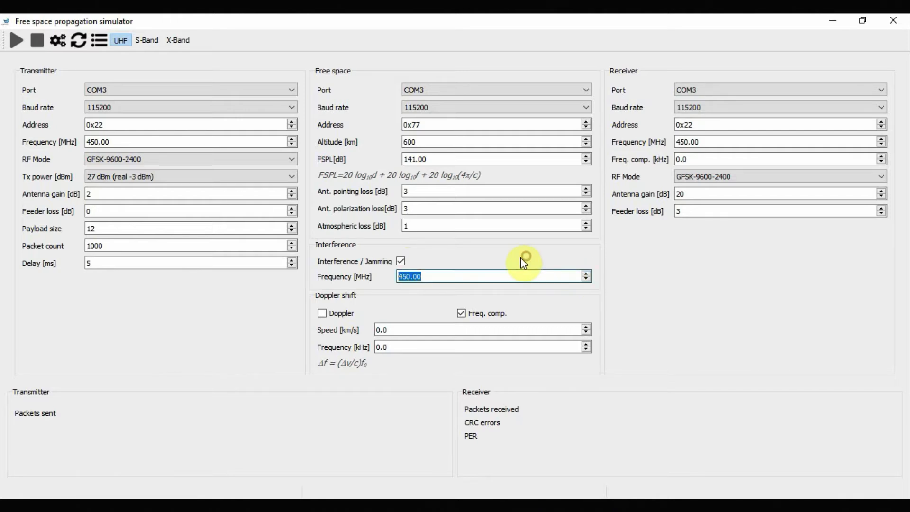
{"action": "left_click", "coordinate": [432, 273]}
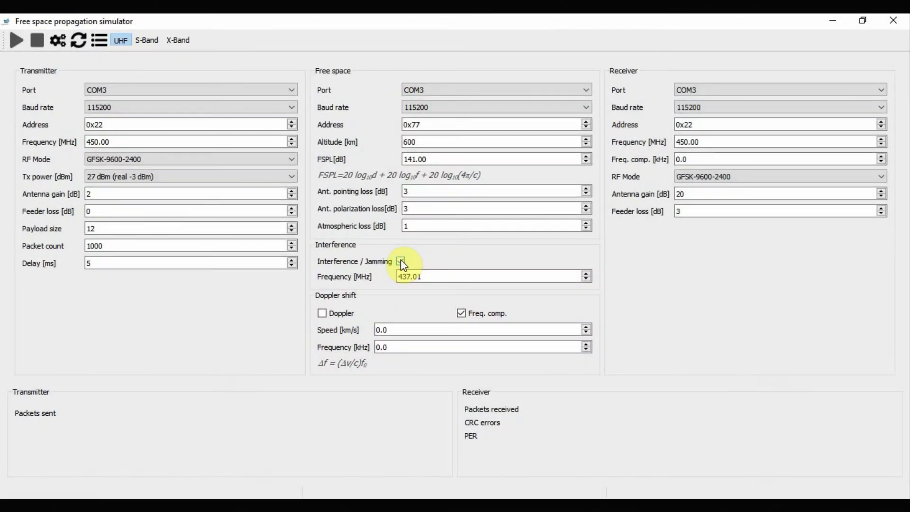
Enable Interference / Jamming and set the interference frequency to 448.00 MHz.
{"action": "left_click", "coordinate": [401, 261]}
{"action": "left_click", "coordinate": [433, 278]}
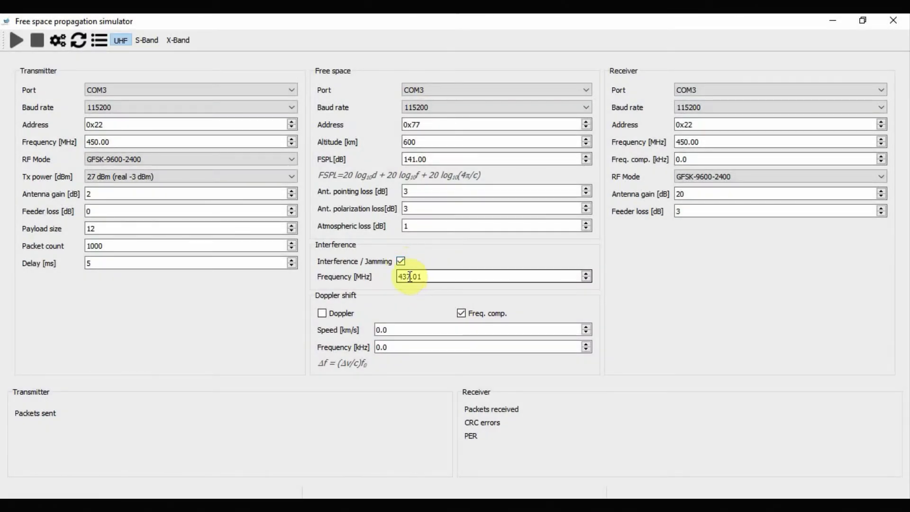
{"action": "left_click", "coordinate": [520, 273]}
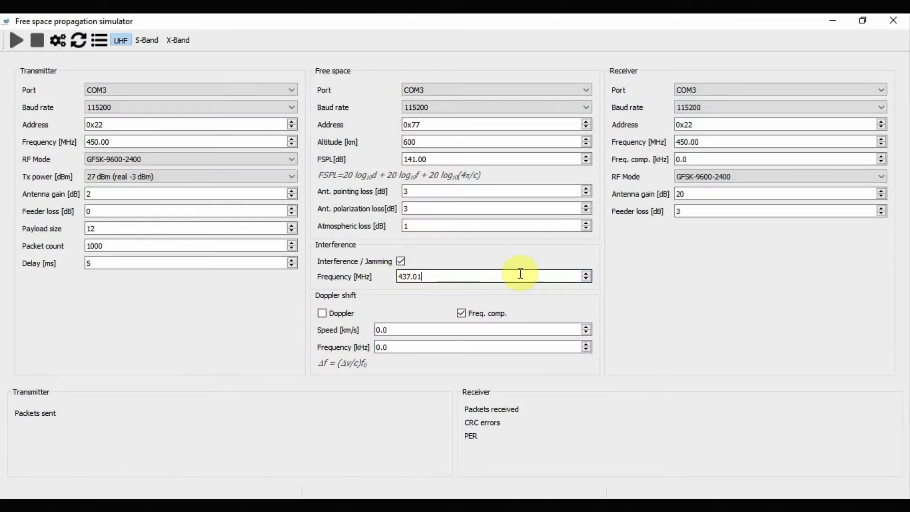
{"action": "left_click", "coordinate": [587, 280]}
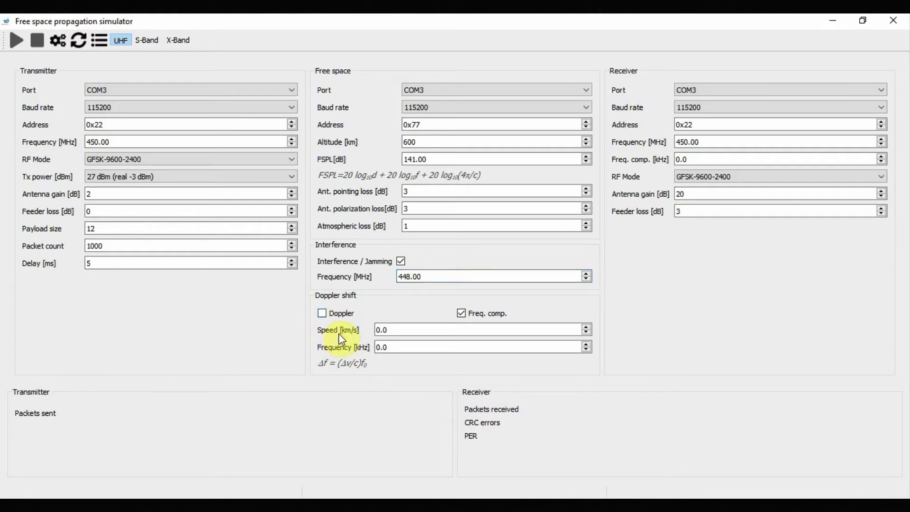
Set the Doppler shift speed to 5 km/s.
{"action": "left_click", "coordinate": [405, 329]}
{"action": "left_click", "coordinate": [396, 345]}
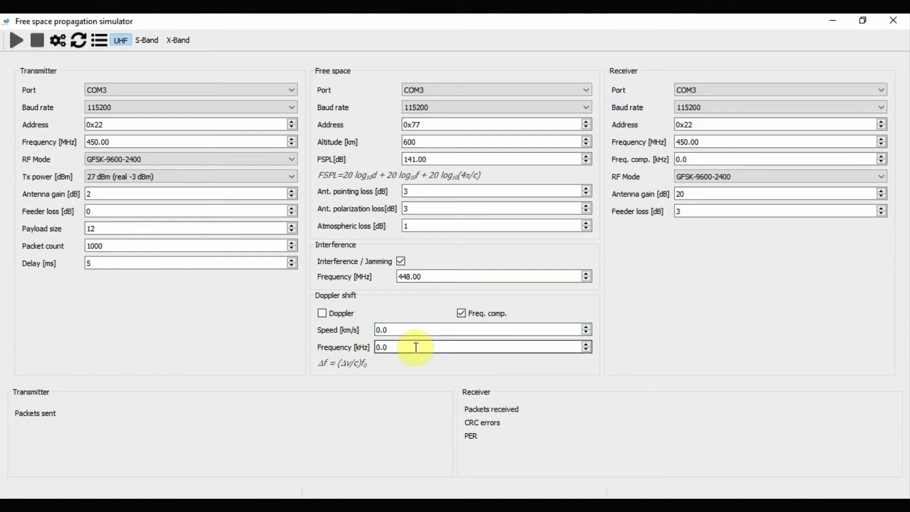
{"action": "left_click", "coordinate": [406, 330]}
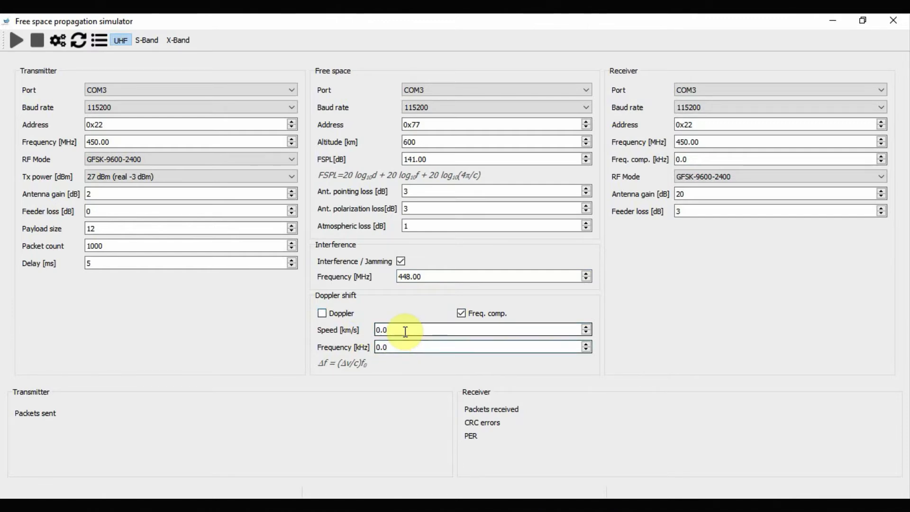
{"action": "double_click", "coordinate": [405, 330]}
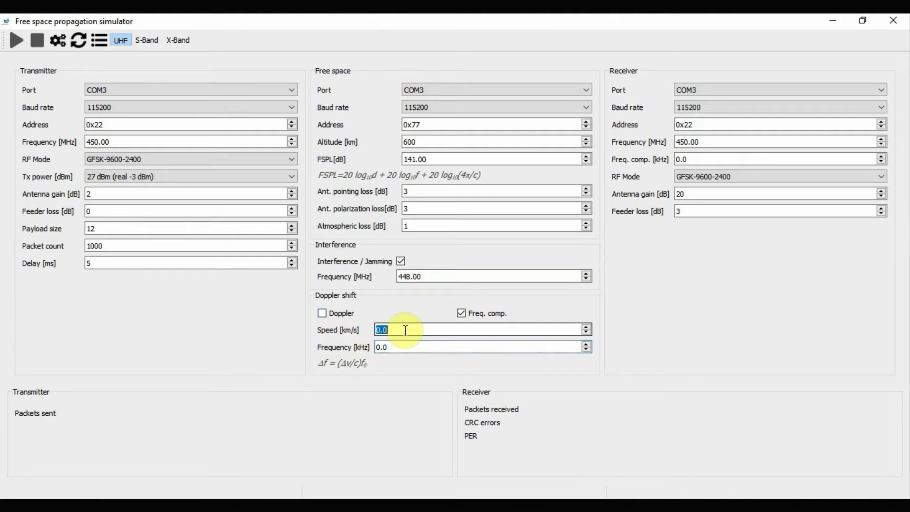
{"action": "type", "text": "5"}
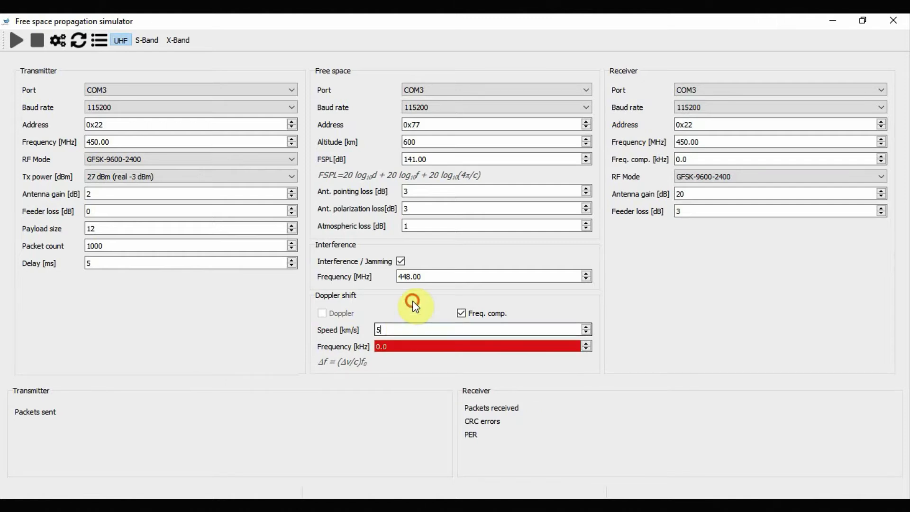
Clear the Doppler shift speed and re-enter it as 5.0 km/s.
{"action": "left_click", "coordinate": [406, 346]}
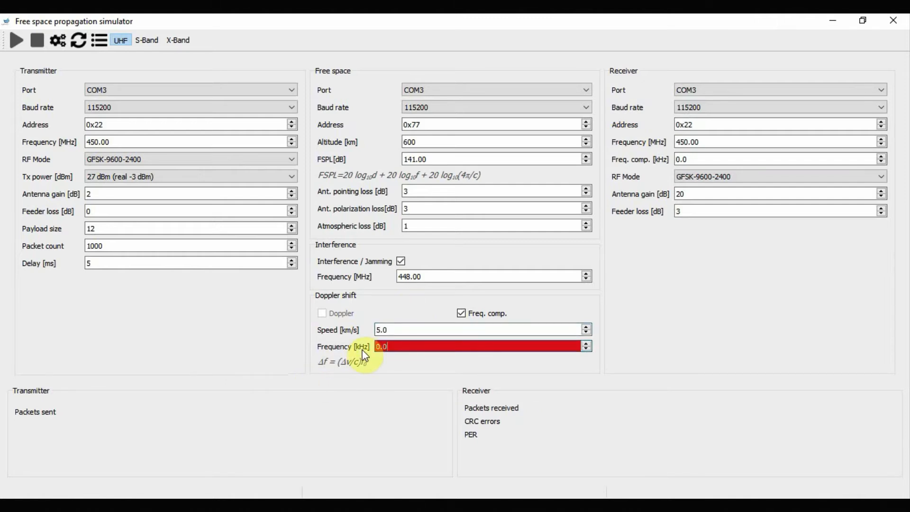
{"action": "left_click", "coordinate": [376, 329]}
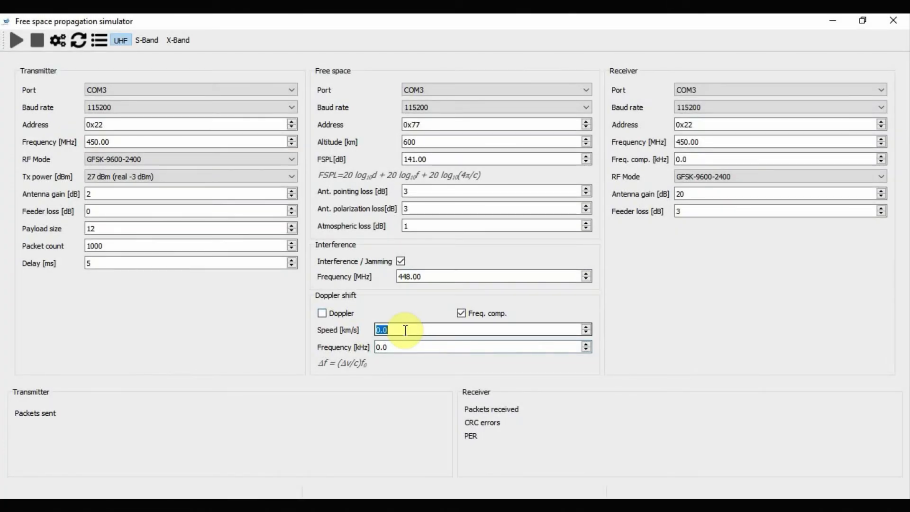
{"action": "type", "text": "5"}
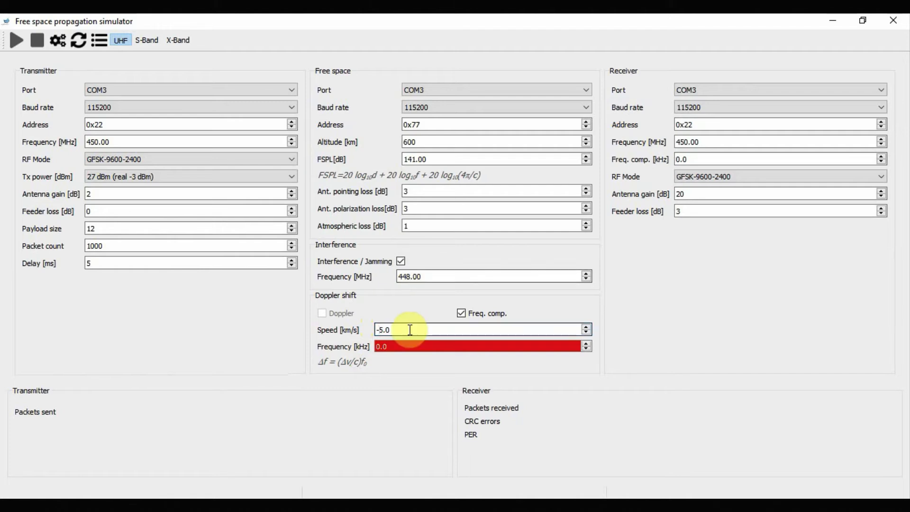
{"action": "left_click", "coordinate": [404, 344]}
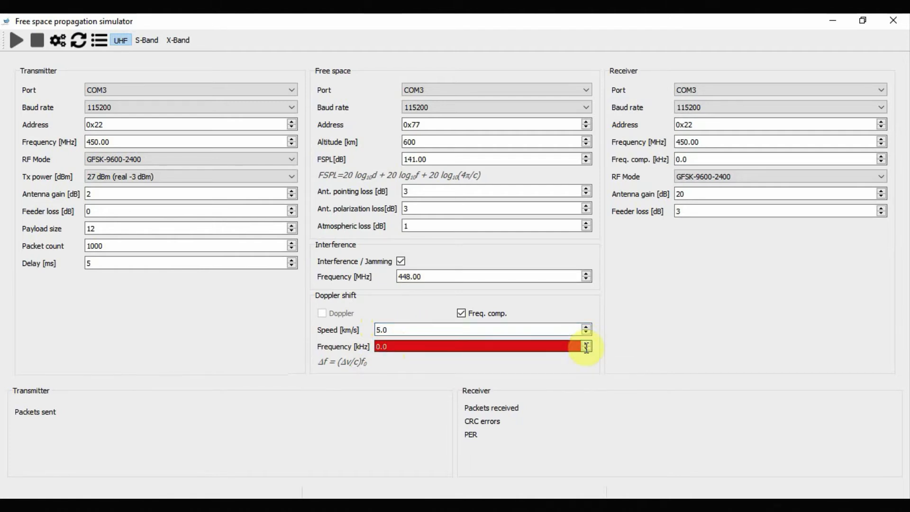
Set the Doppler shift frequency to 7.5 kHz to match the entered speed.
{"action": "left_click", "coordinate": [586, 344]}
{"action": "left_click", "coordinate": [438, 328]}
{"action": "left_click", "coordinate": [400, 353]}
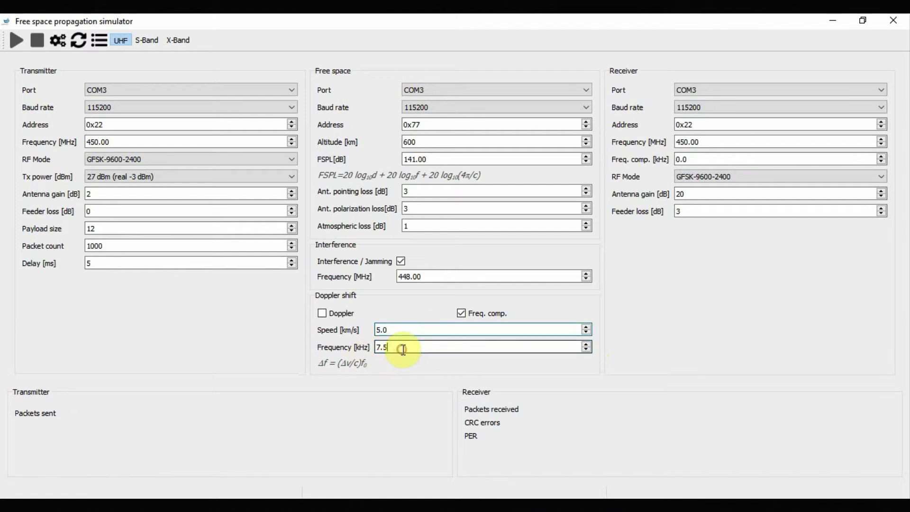
{"action": "left_click", "coordinate": [371, 331]}
{"action": "left_click", "coordinate": [393, 346]}
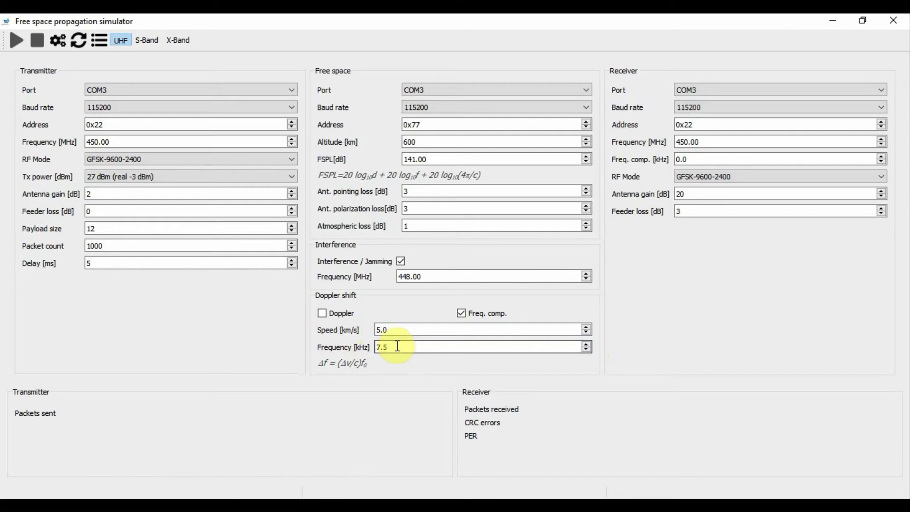
{"action": "left_click", "coordinate": [406, 329]}
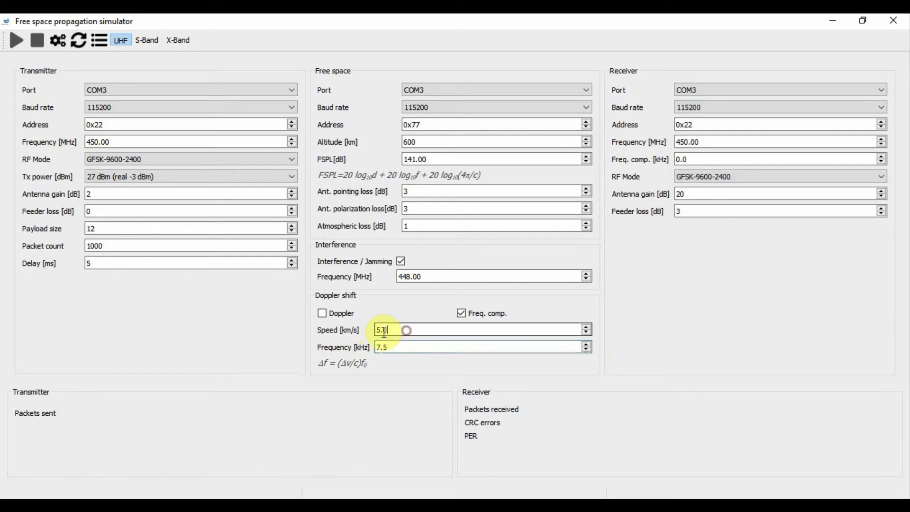
{"action": "left_click", "coordinate": [397, 346]}
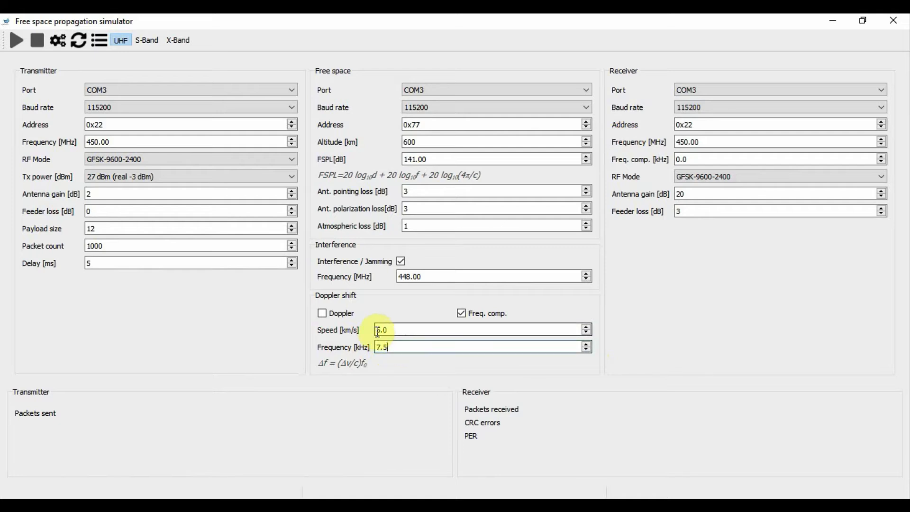
Make the Doppler shift values negative, with speed at -5.0 km/s and frequency at -7.5 kHz.
{"action": "left_click", "coordinate": [415, 327]}
{"action": "key", "text": "Home"}
{"action": "type", "text": "-"}
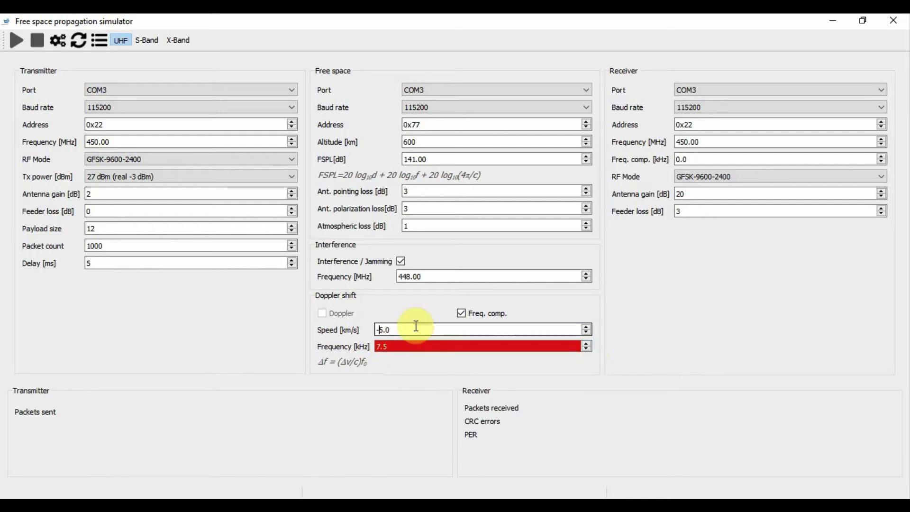
{"action": "left_click", "coordinate": [394, 346]}
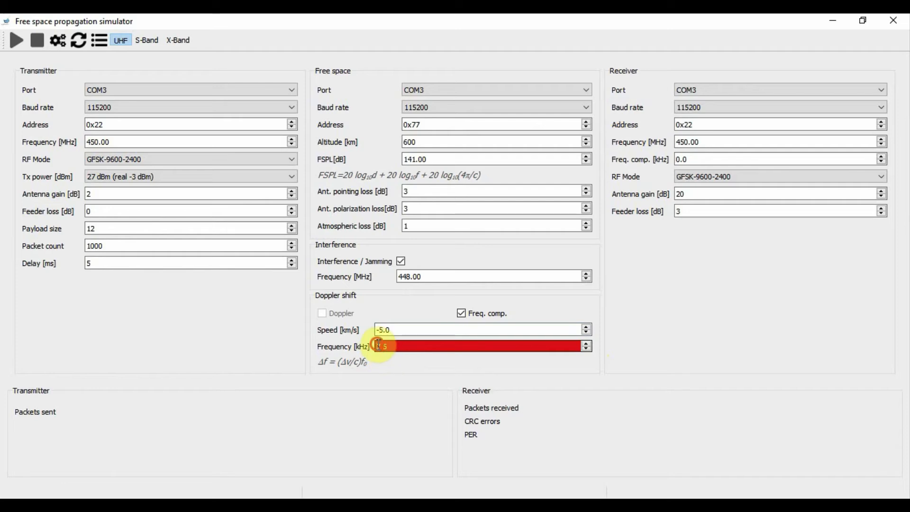
{"action": "left_click", "coordinate": [390, 329]}
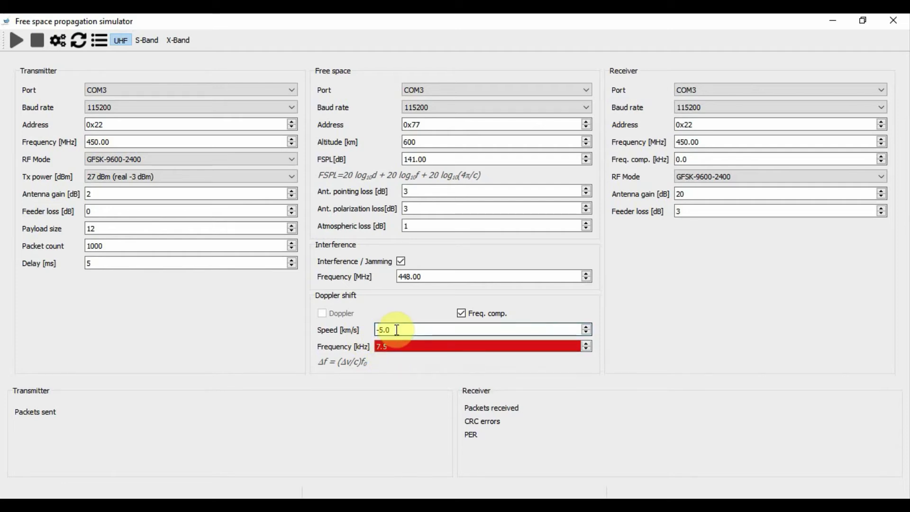
{"action": "left_click", "coordinate": [377, 329]}
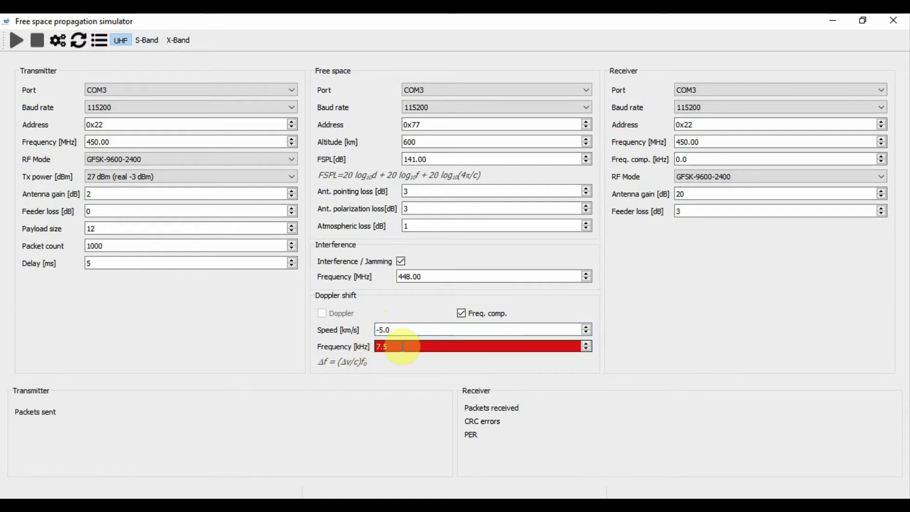
{"action": "type", "text": "-"}
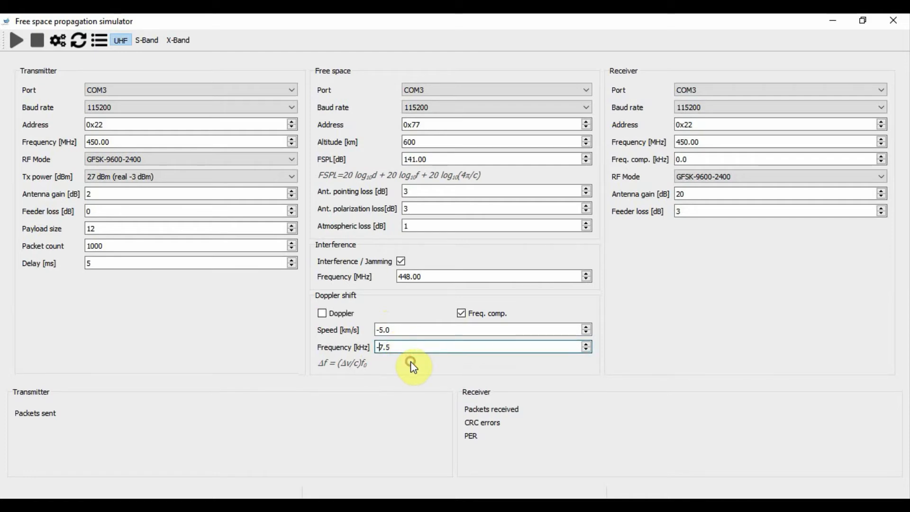
{"action": "left_click", "coordinate": [390, 331]}
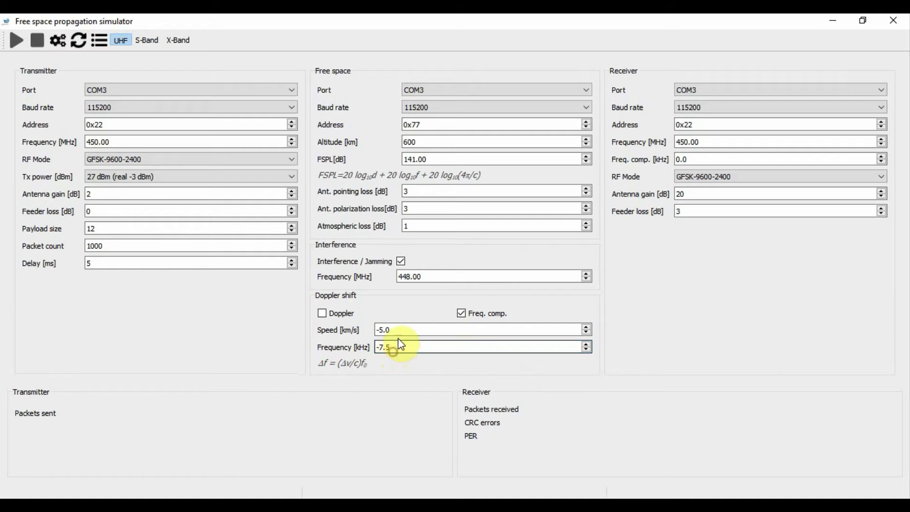
{"action": "left_click", "coordinate": [399, 326]}
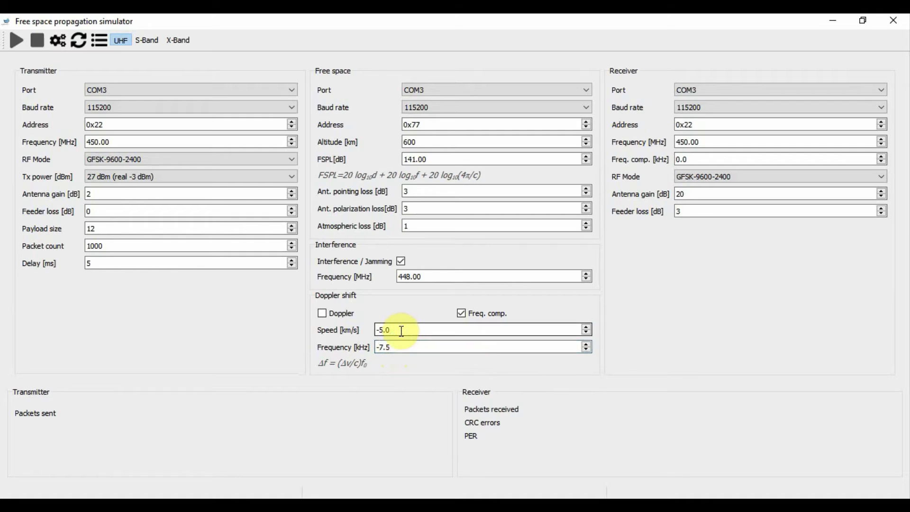
{"action": "left_click", "coordinate": [402, 347]}
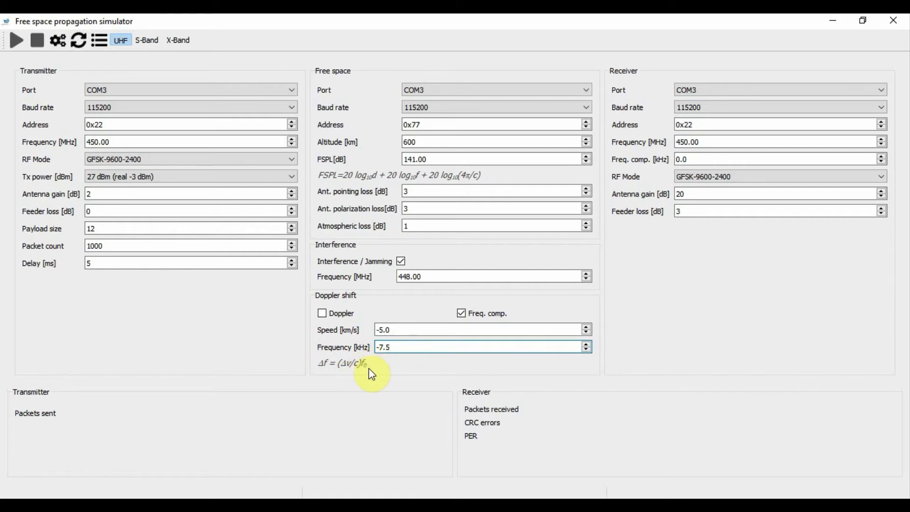
{"action": "left_click", "coordinate": [404, 330]}
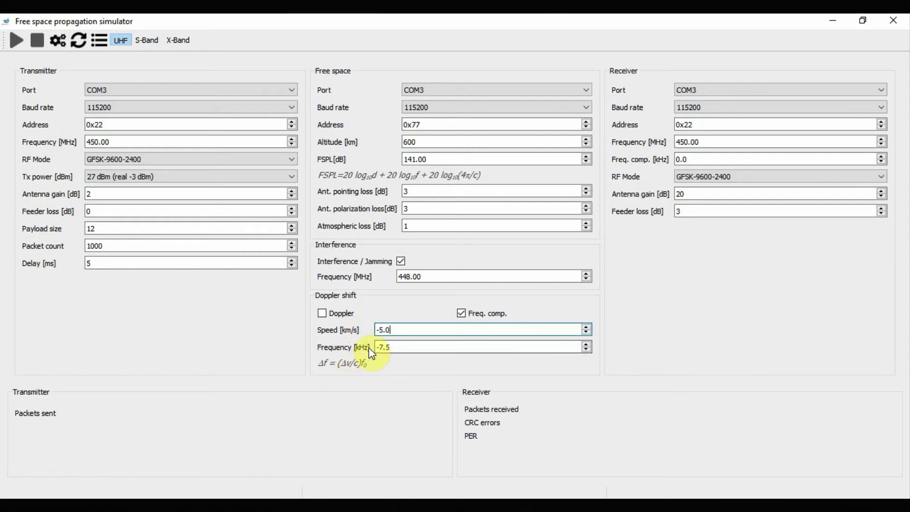
{"action": "left_click", "coordinate": [394, 347]}
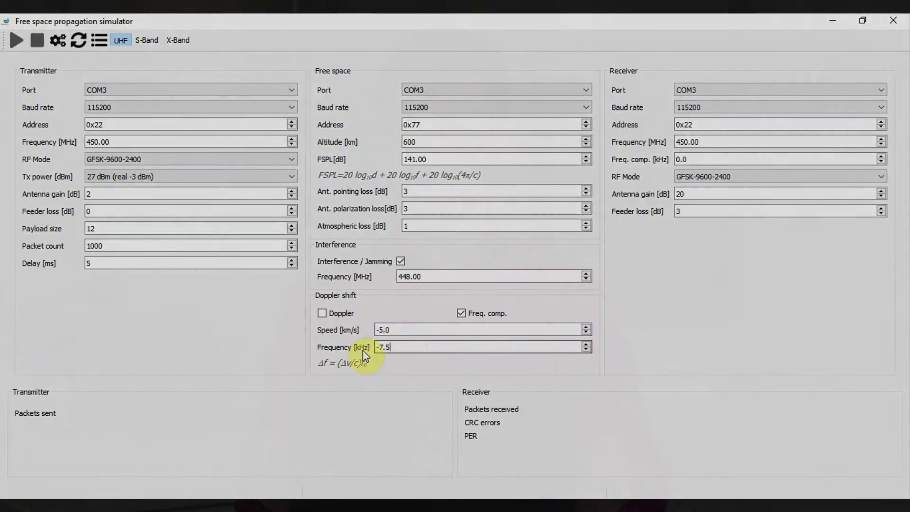